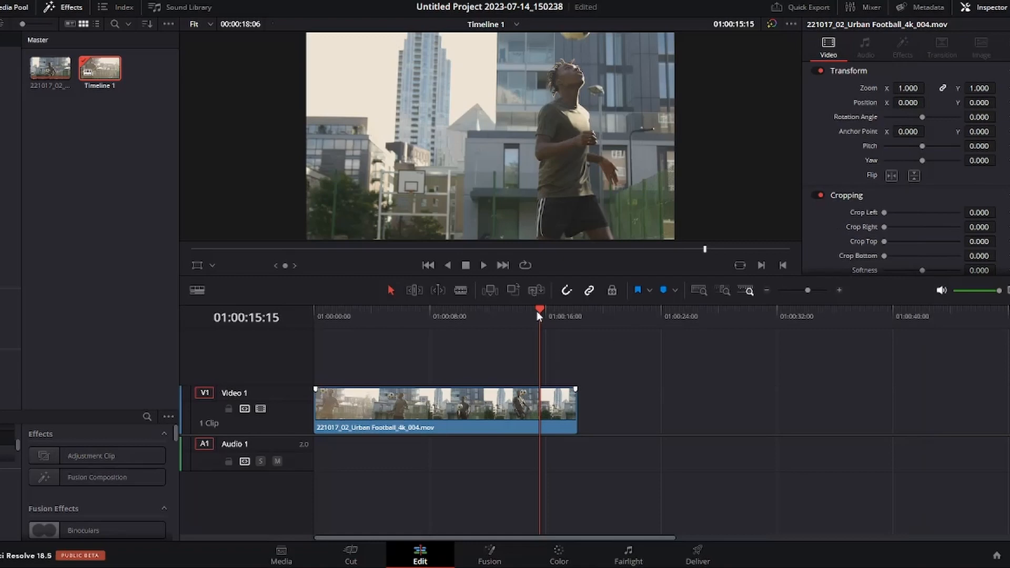
Step: Split the football clip on Video 1 at 01:00:15:19, near its end
left_click_drag(537, 310, 364, 337)
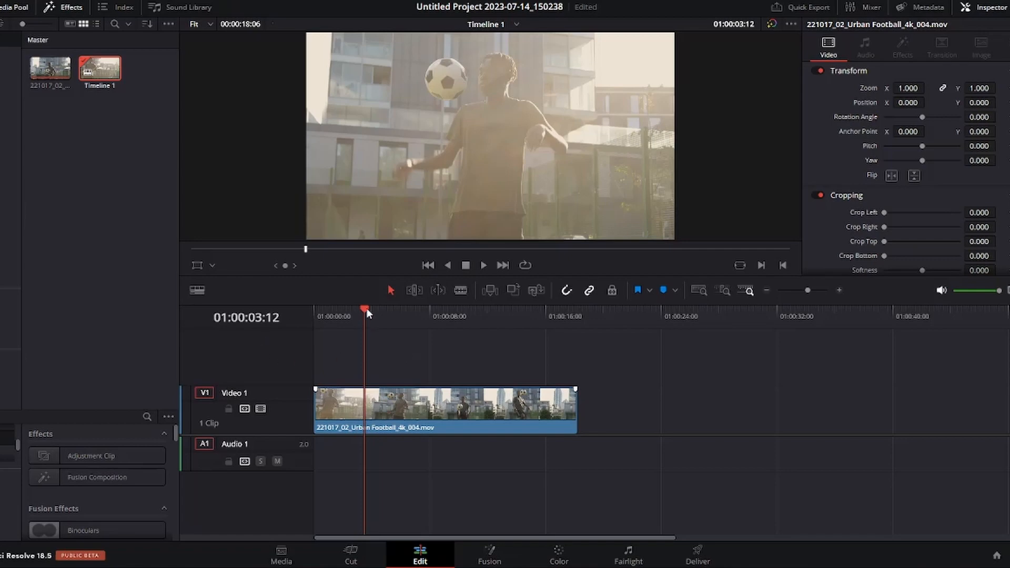
left_click_drag(368, 309, 542, 357)
key("ctrl+b")
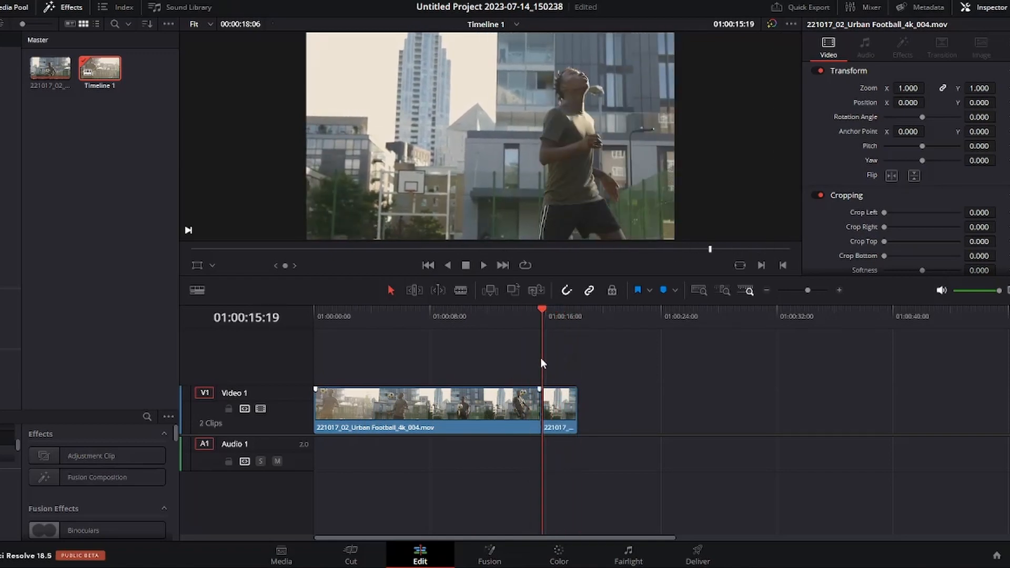
Step: Open the first, longer clip segment in the Fusion page with the playhead at the start of the timeline
left_click(396, 401)
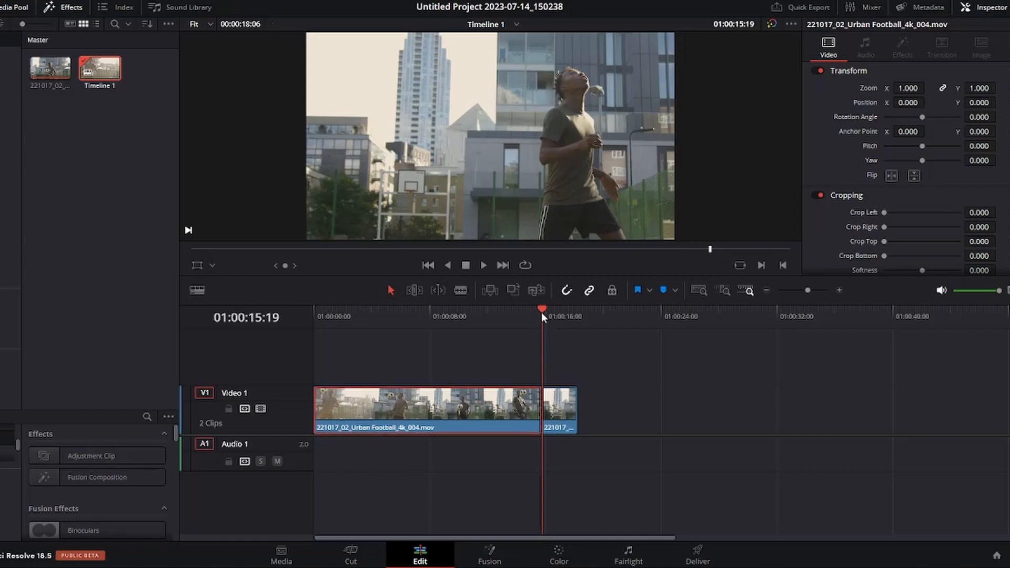
left_click_drag(542, 311, 315, 371)
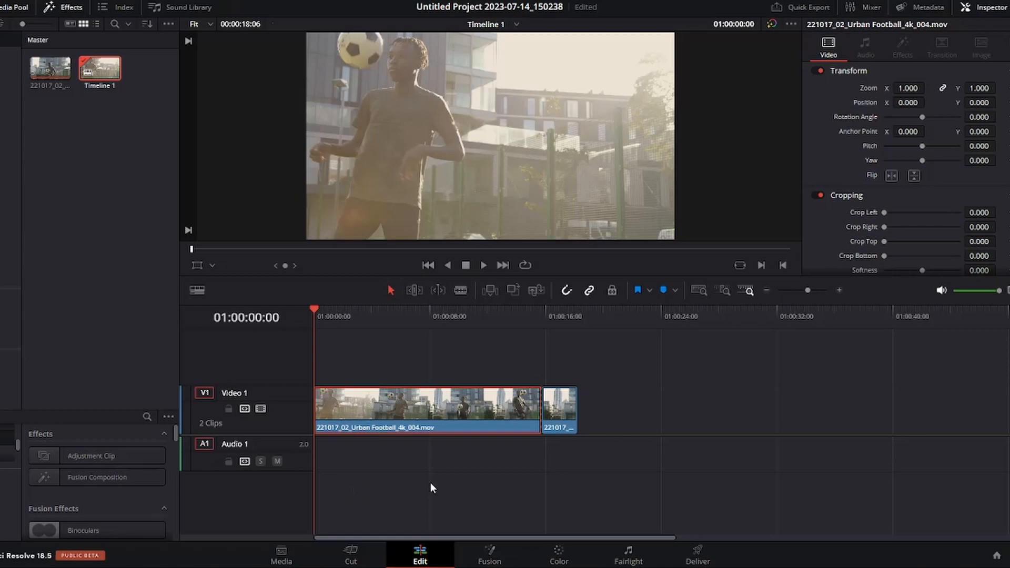
left_click(489, 554)
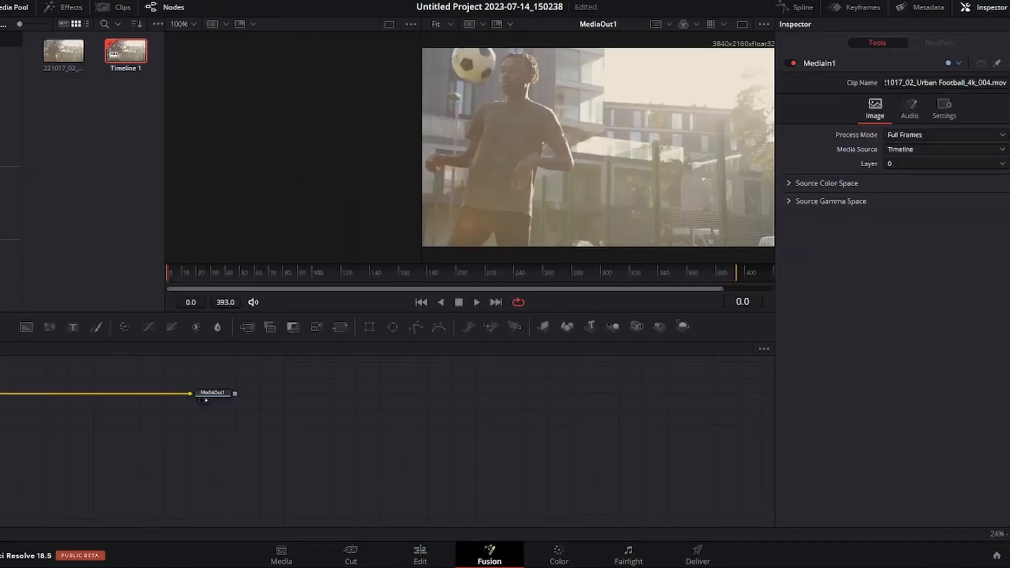
Step: Reposition the MediaIn1 and MediaOut1 nodes so both sit within the visible node area, with space between them
left_click_drag(0, 357, 291, 446)
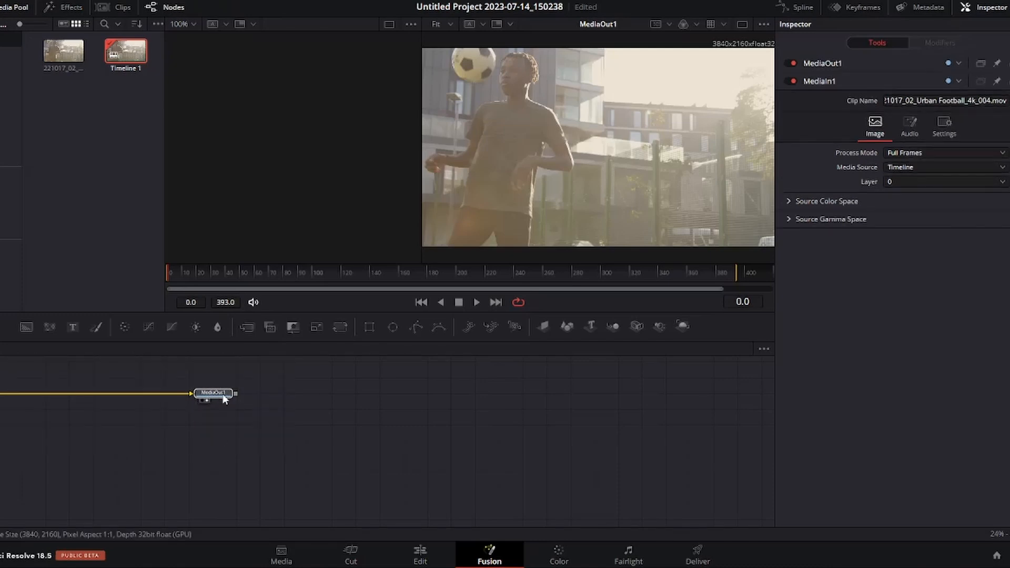
left_click_drag(223, 399, 459, 451)
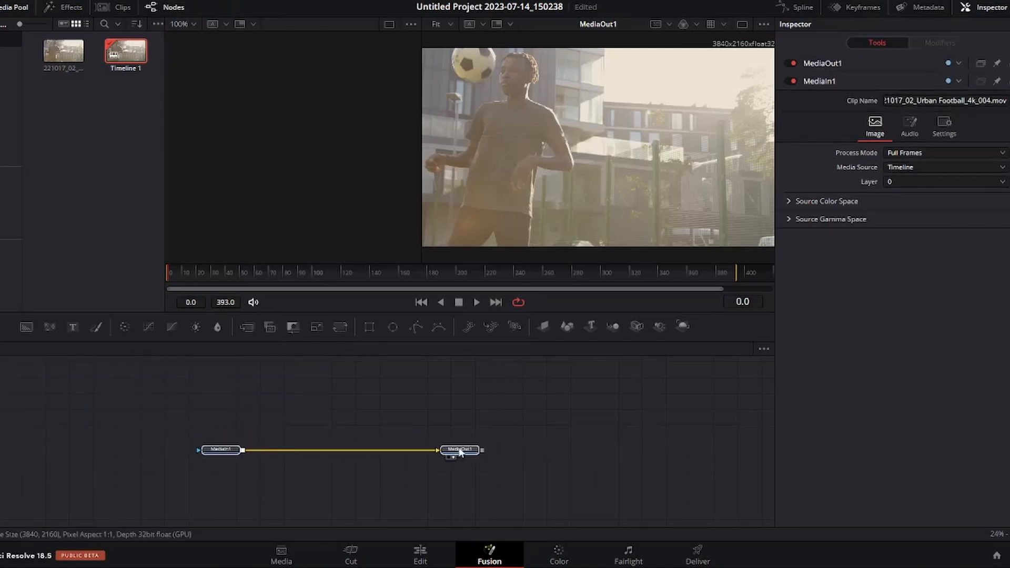
left_click(267, 482)
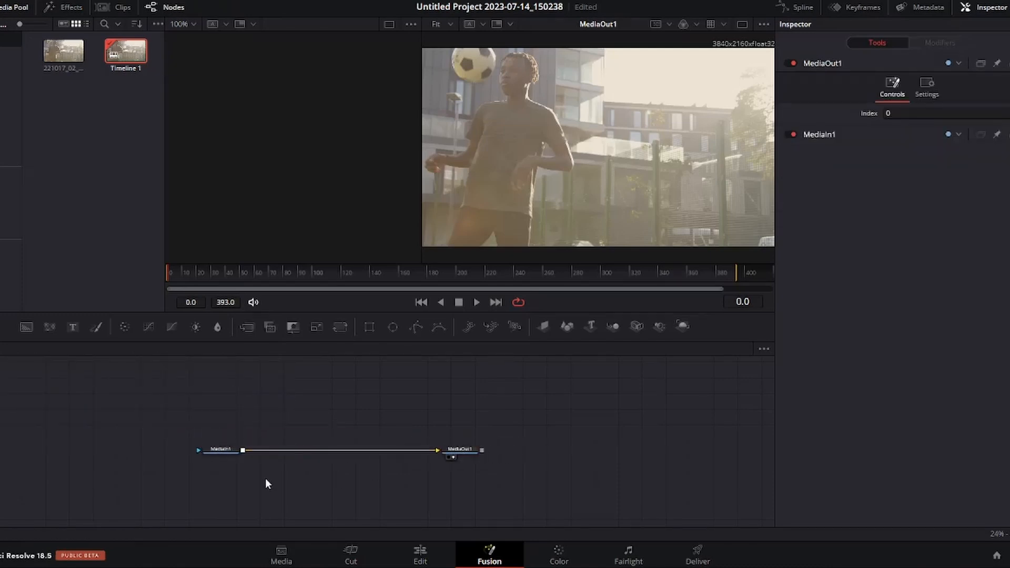
Step: Insert a Tracker node between MediaIn1 and MediaOut1
left_click(219, 450)
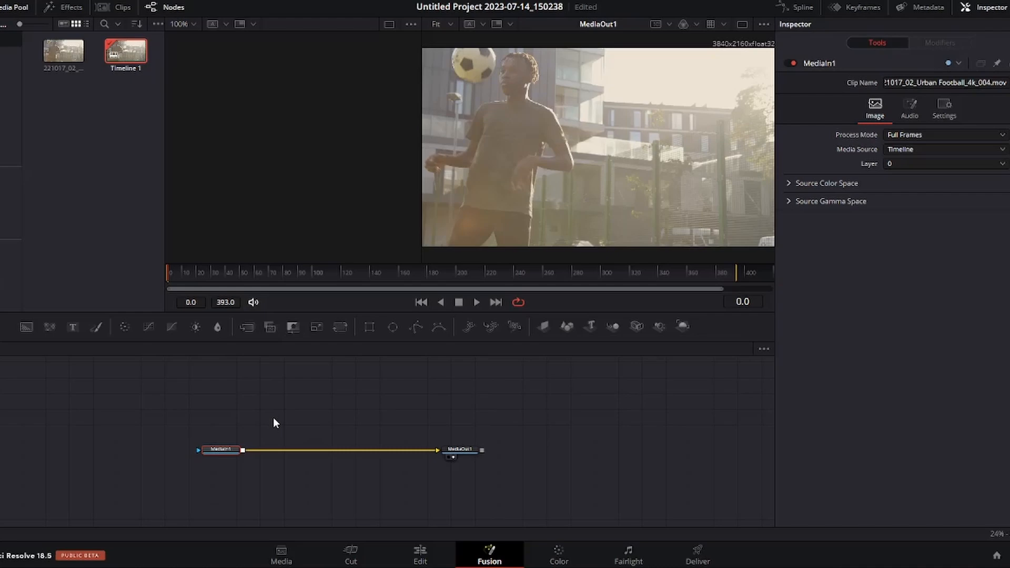
key("shift+space")
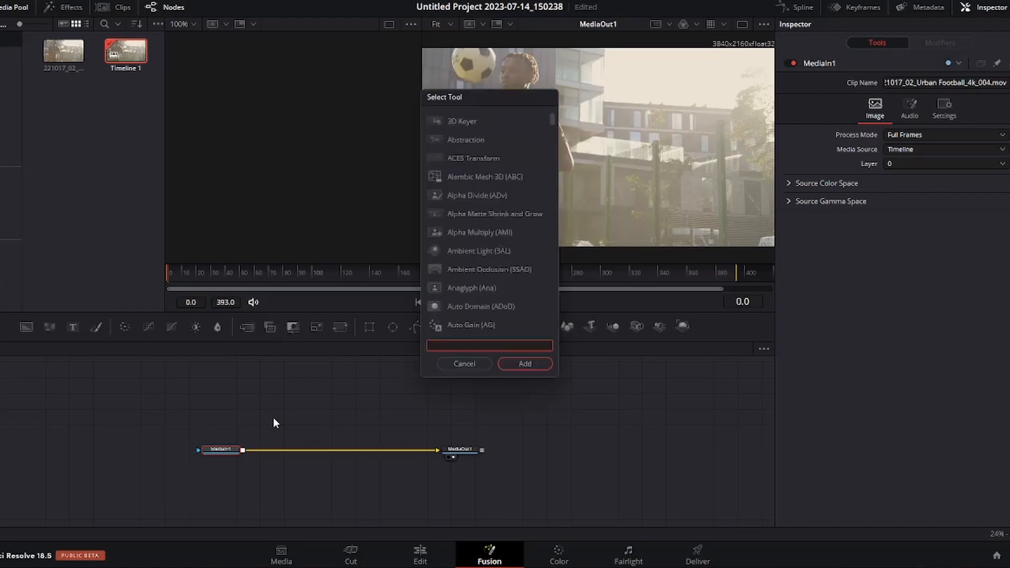
type("tra")
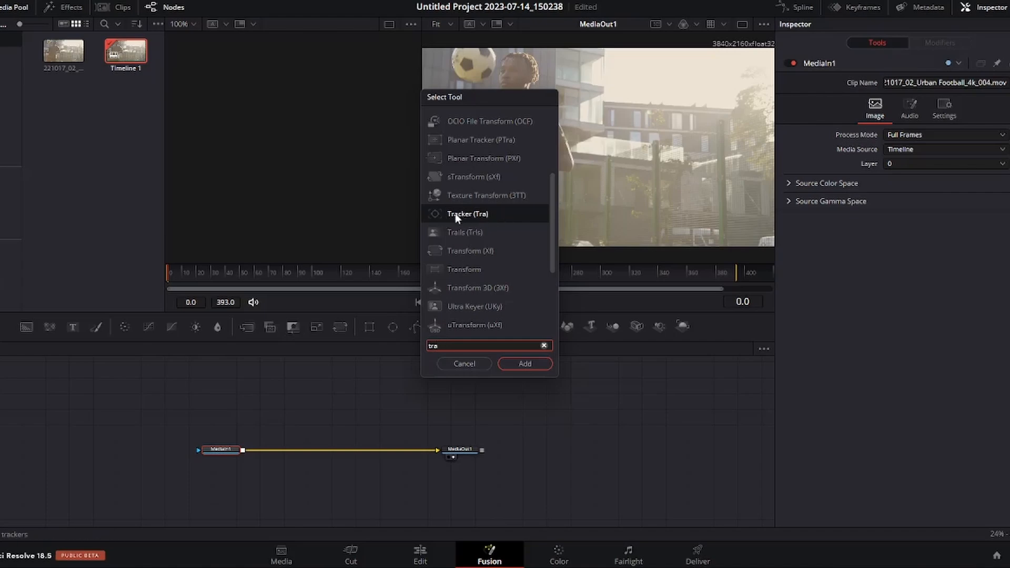
left_click(525, 362)
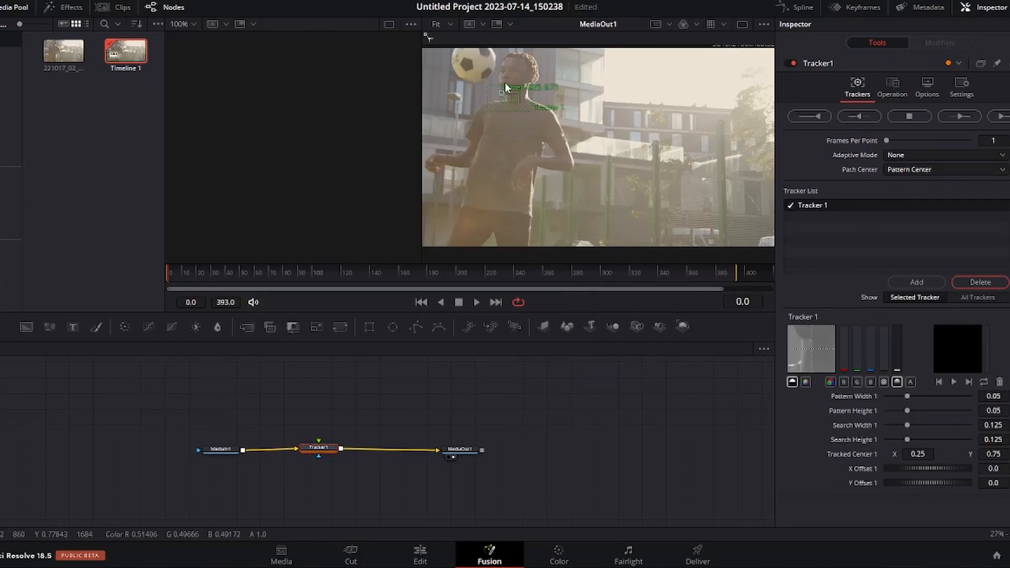
Step: Place the tracker pattern on the top of the player's head and track forward through the clip from frame 0
left_click_drag(505, 80, 507, 49)
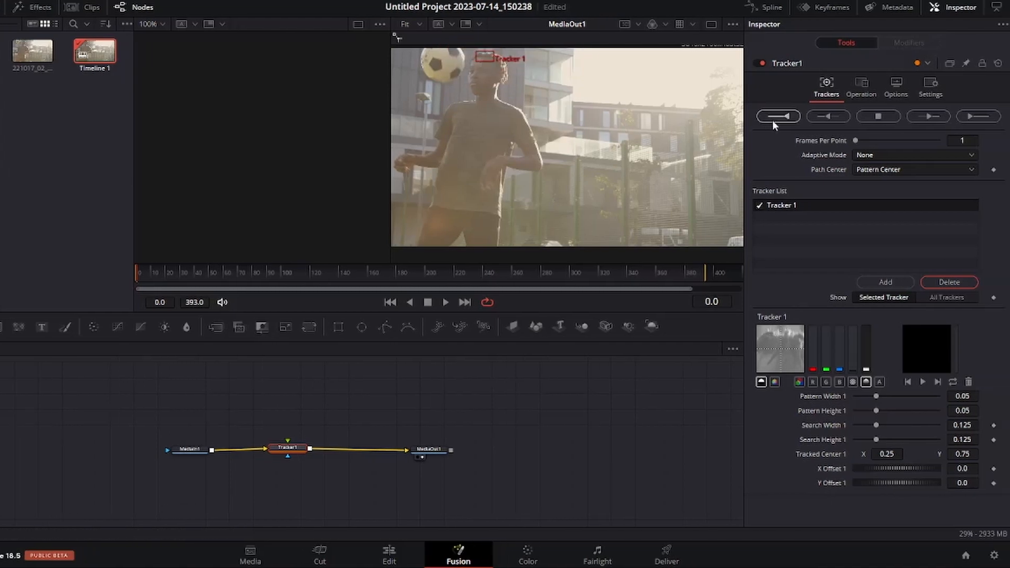
left_click(928, 116)
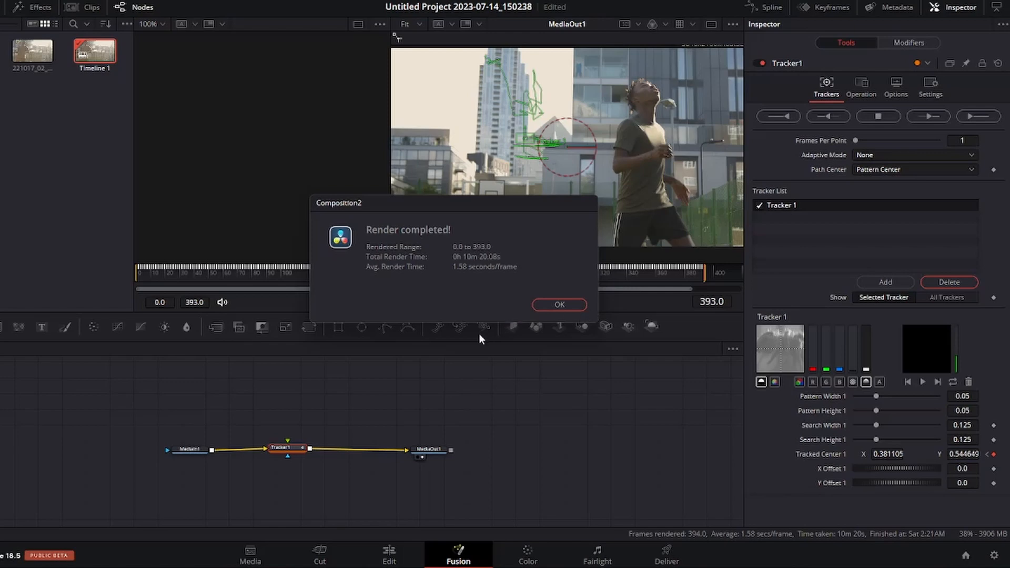
left_click(545, 304)
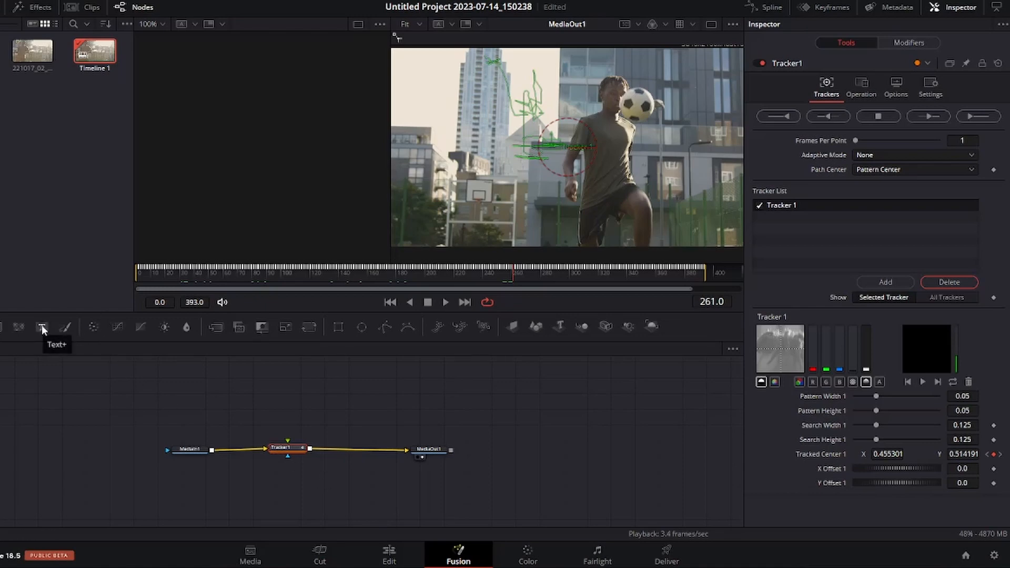
Step: Add a Text+ node feeding the tracker's foreground input, enter "best soccer player" as its text, and save the project
left_click_drag(43, 325, 288, 442)
left_click(771, 200)
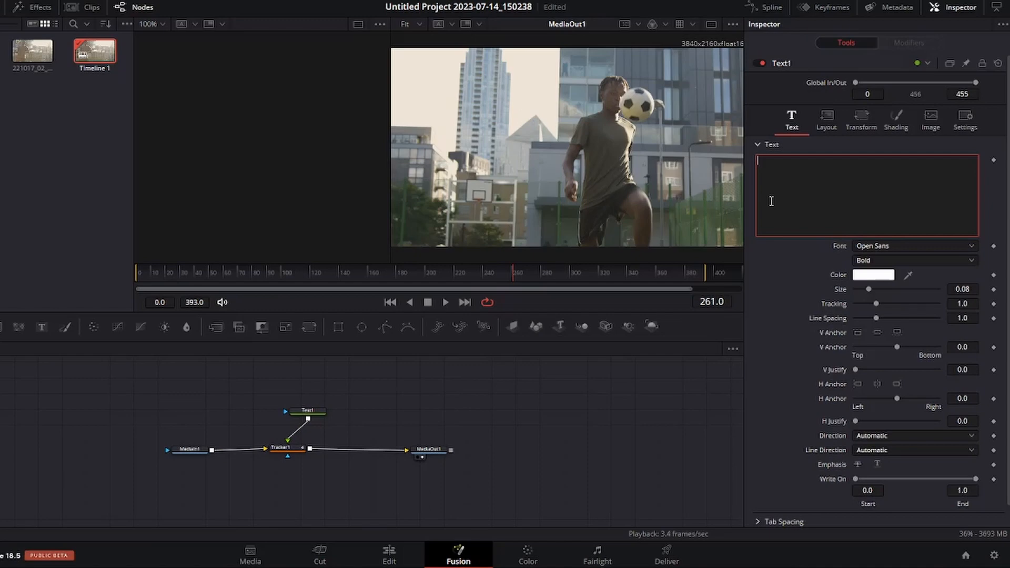
type("best soccer player")
key("ctrl+s")
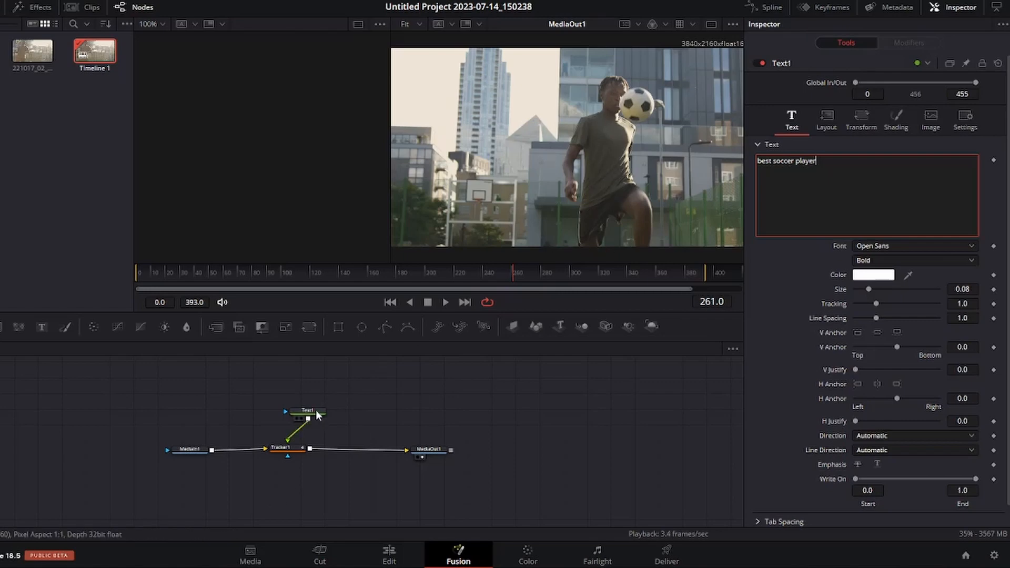
Step: Set the Tracker1 node's operation to Match Move
left_click(287, 450)
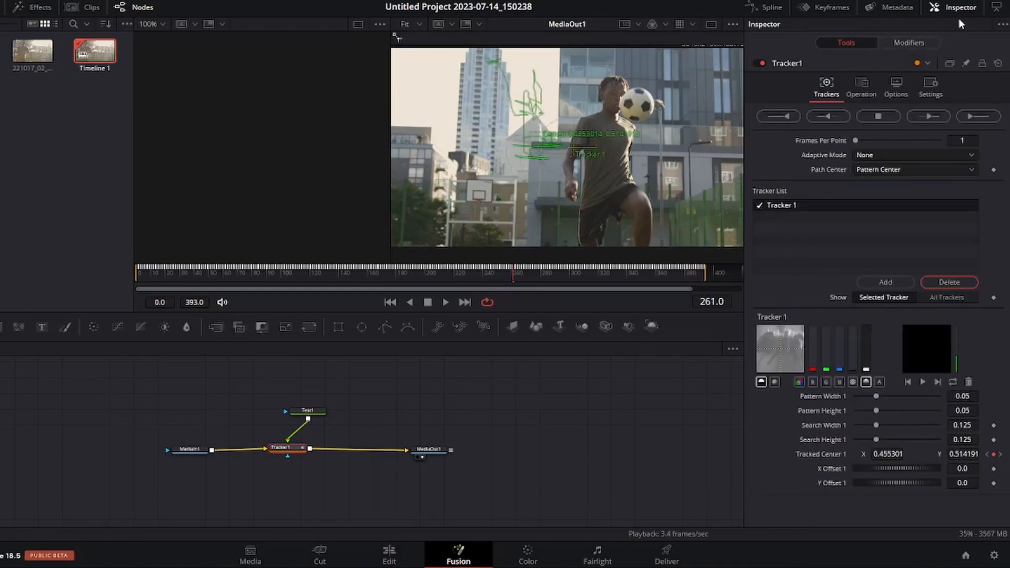
left_click(866, 90)
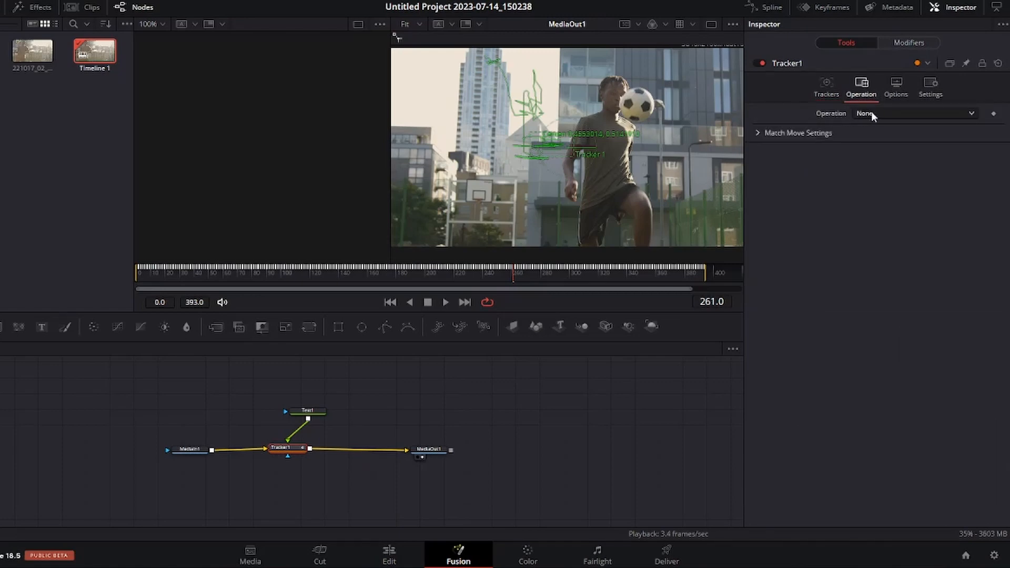
left_click(872, 113)
left_click(878, 143)
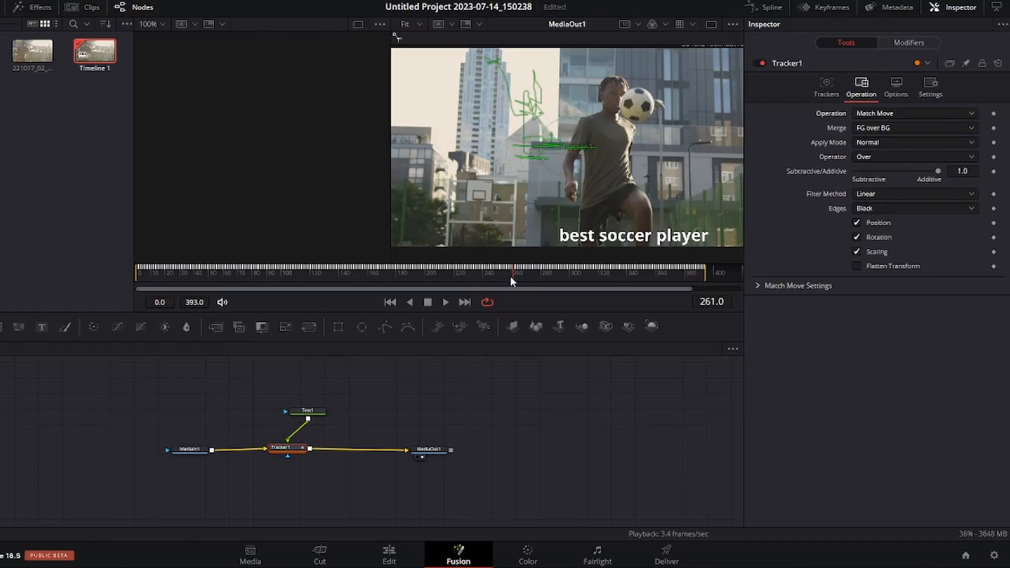
Step: Colour the "best soccer player" text pink (#ff1d65) and move it up beside the player's head
left_click(308, 410)
left_click(878, 276)
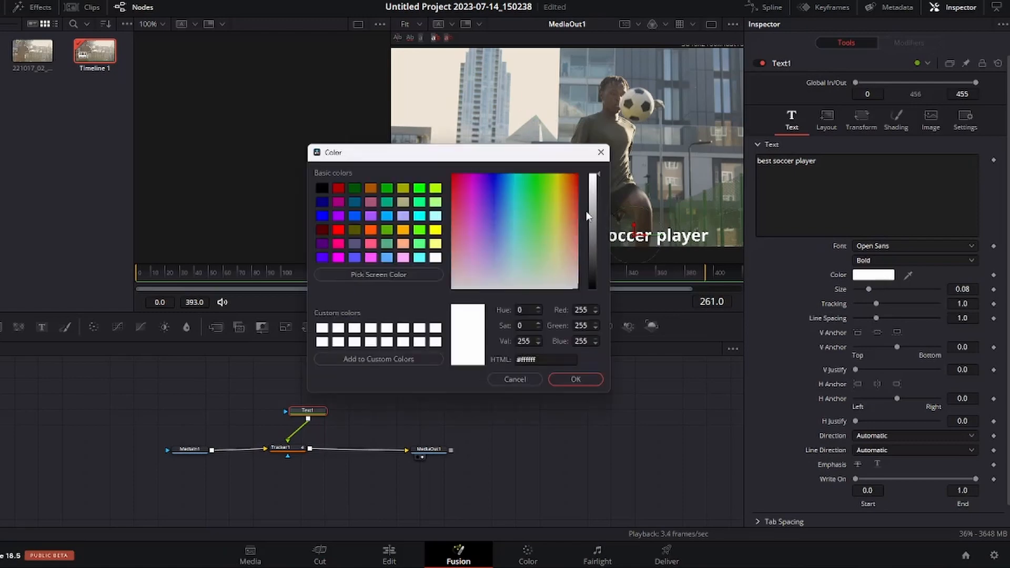
left_click(458, 190)
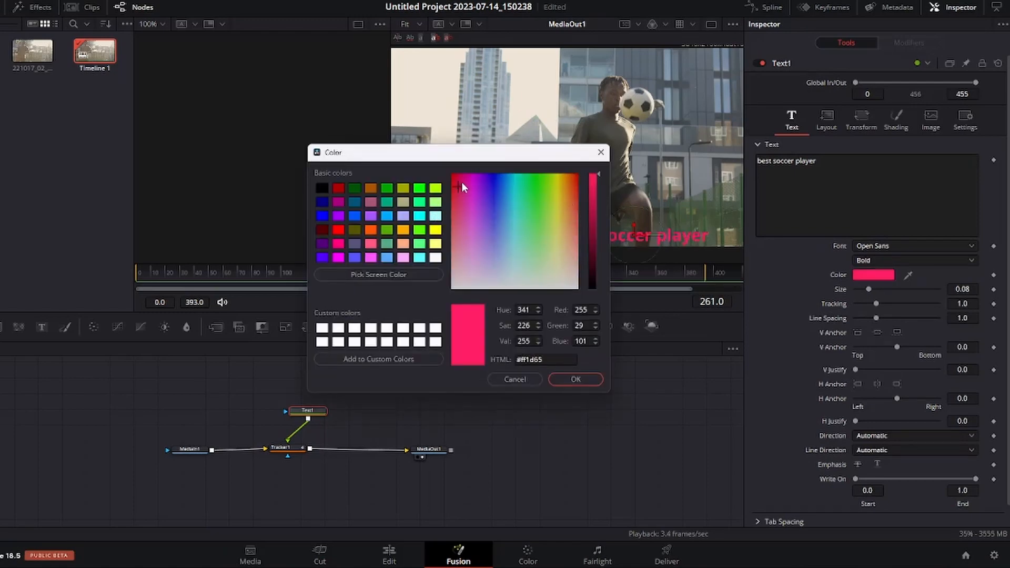
left_click(574, 379)
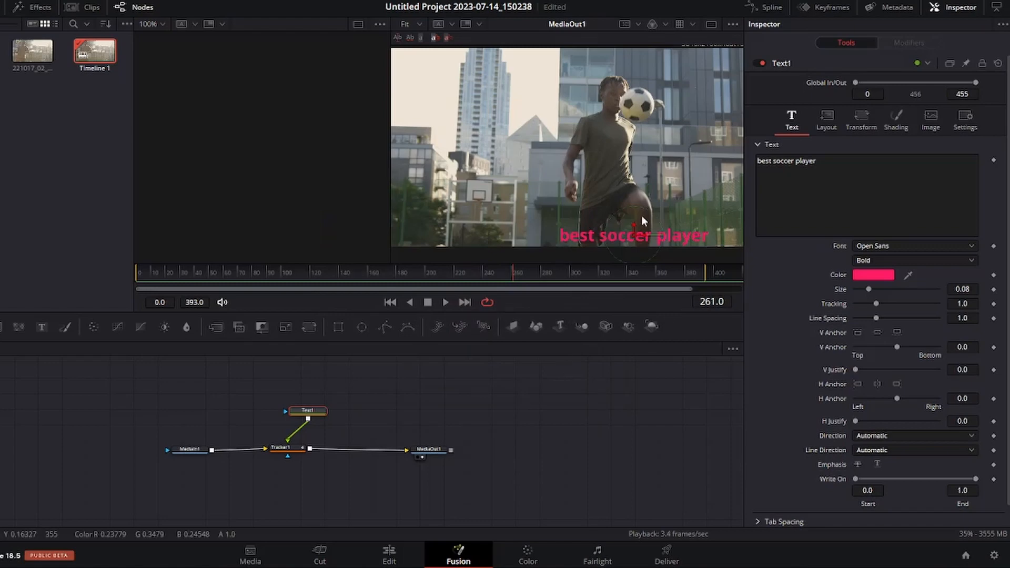
left_click_drag(633, 235, 529, 79)
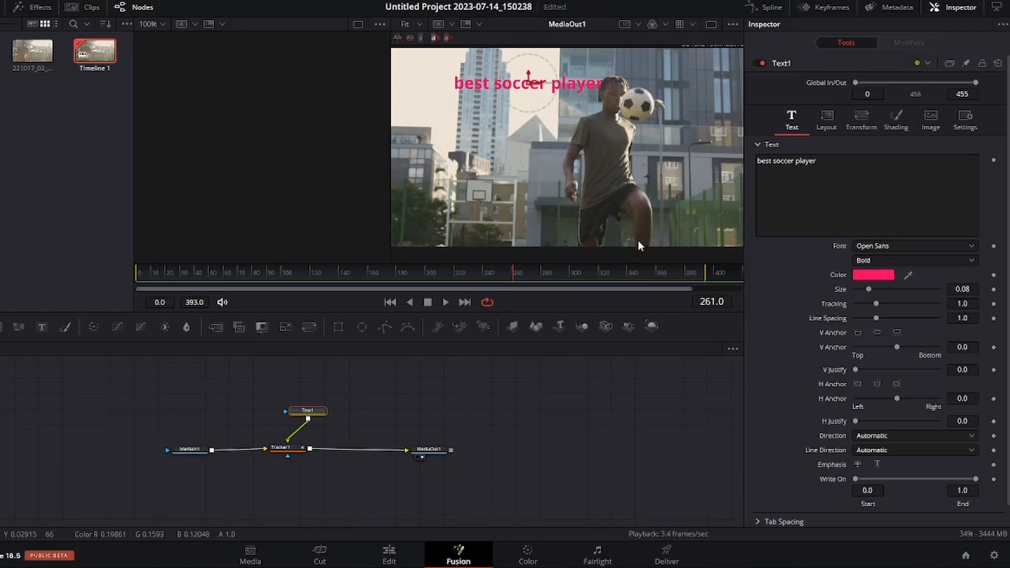
Step: Return to the Edit page and play and scrub the first clip from the start to review the tracked text
left_click(396, 552)
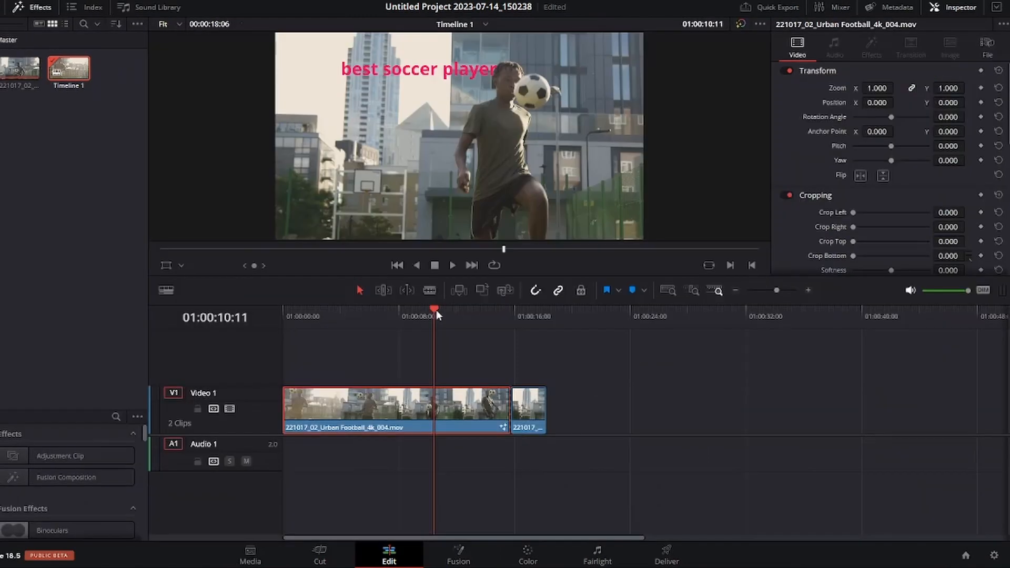
left_click_drag(436, 310, 279, 335)
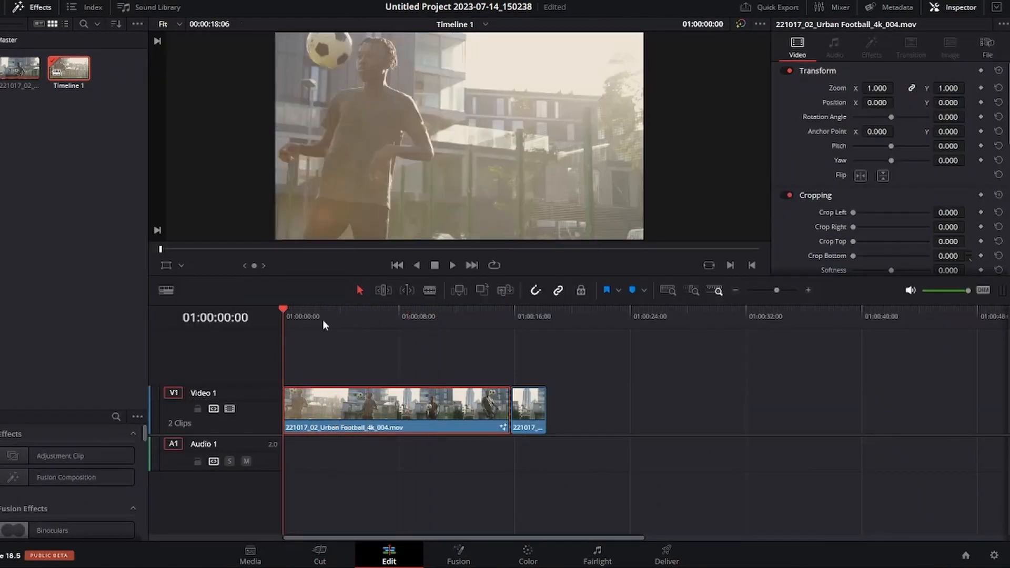
left_click(453, 264)
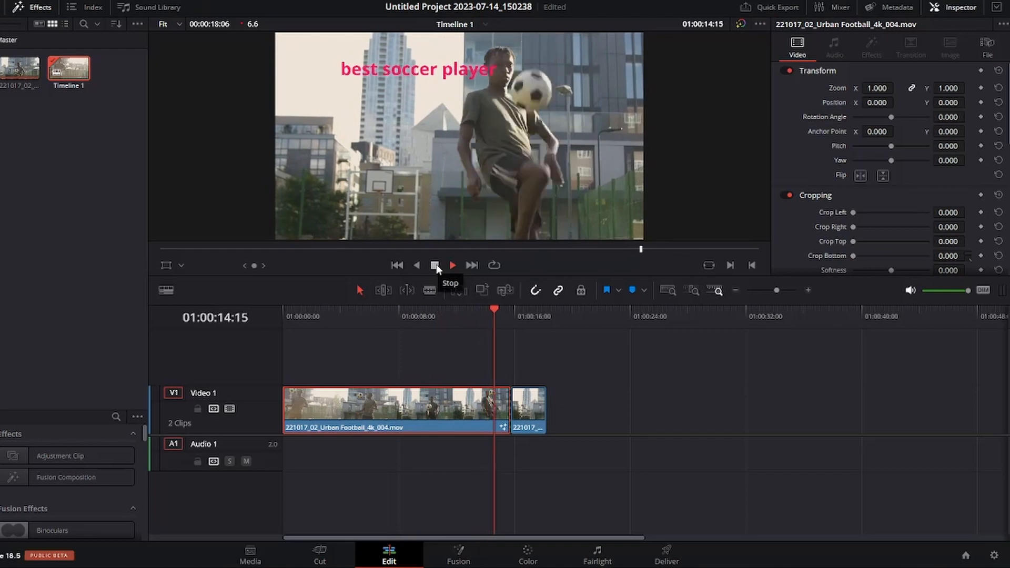
left_click(435, 266)
left_click(465, 328)
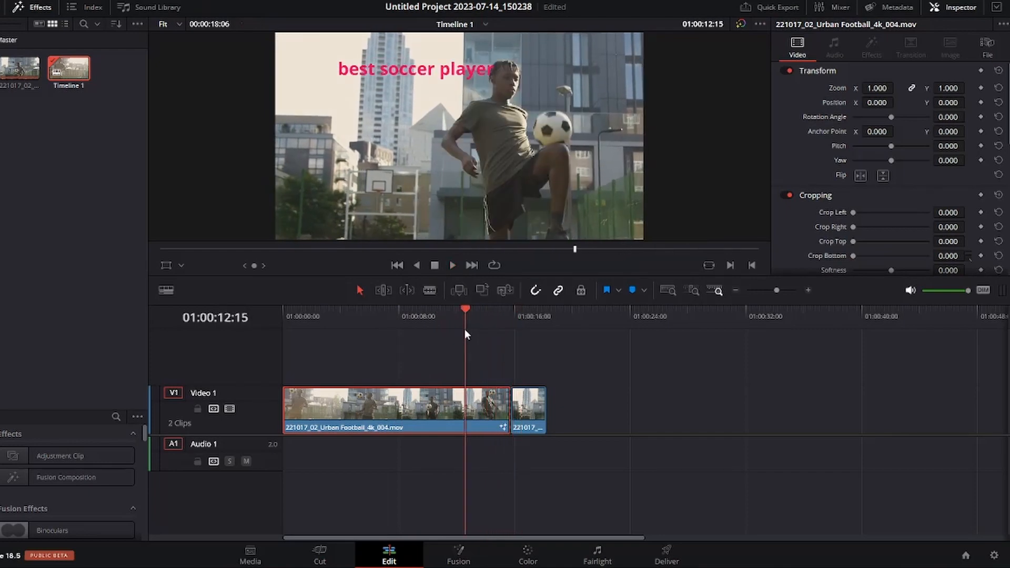
left_click_drag(465, 330, 388, 338)
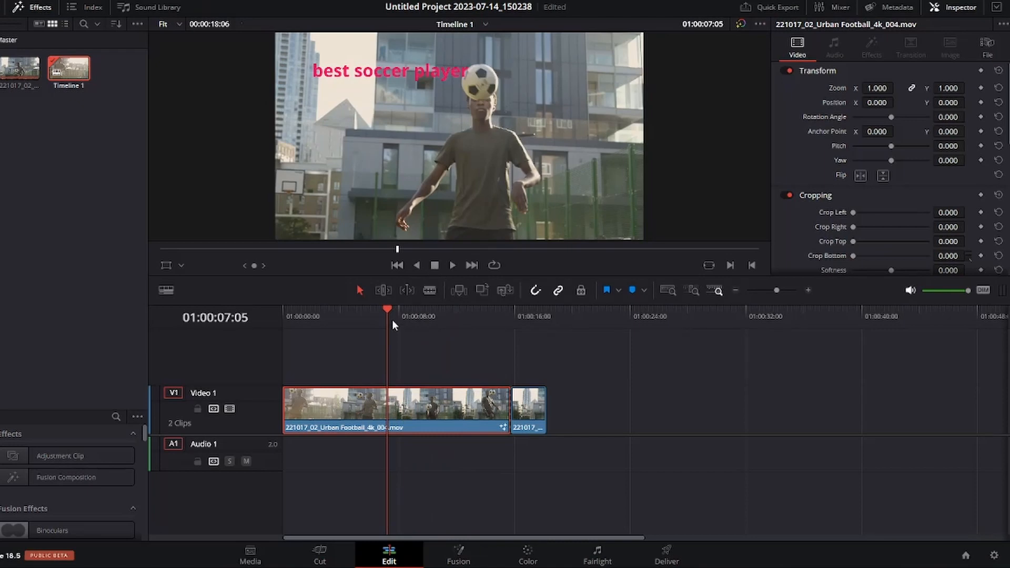
left_click_drag(386, 309, 481, 343)
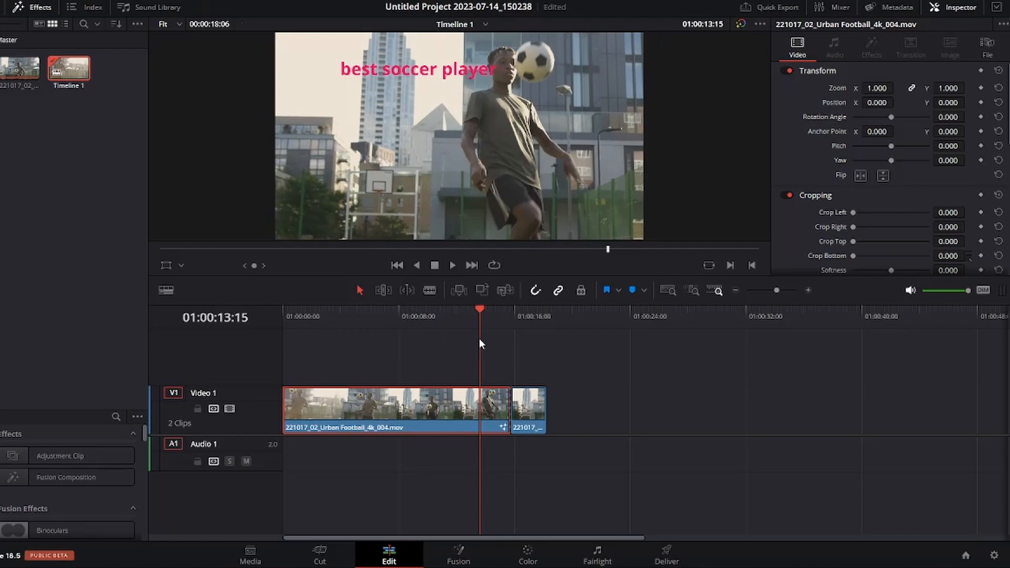